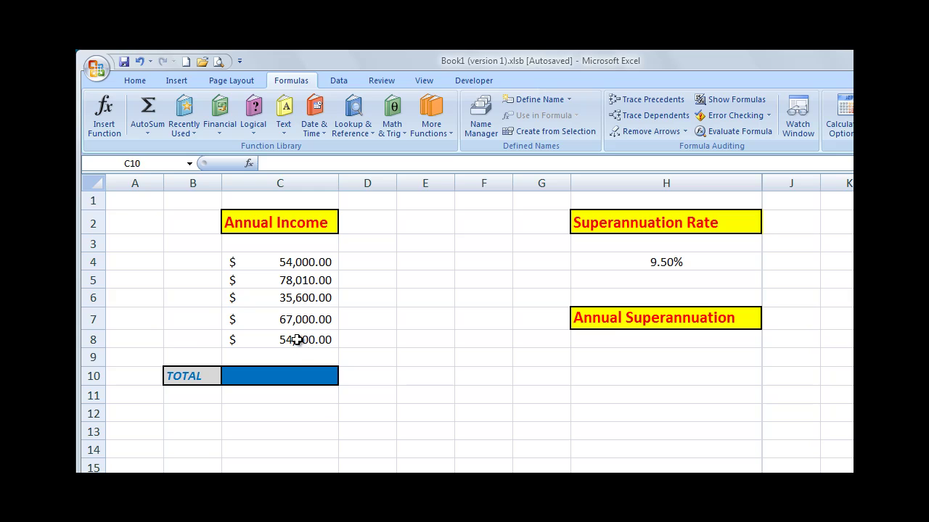
Total the annual incomes in C10 with AutoSum over C4:C9, and clear that formula again.
{"action": "left_click", "coordinate": [286, 374]}
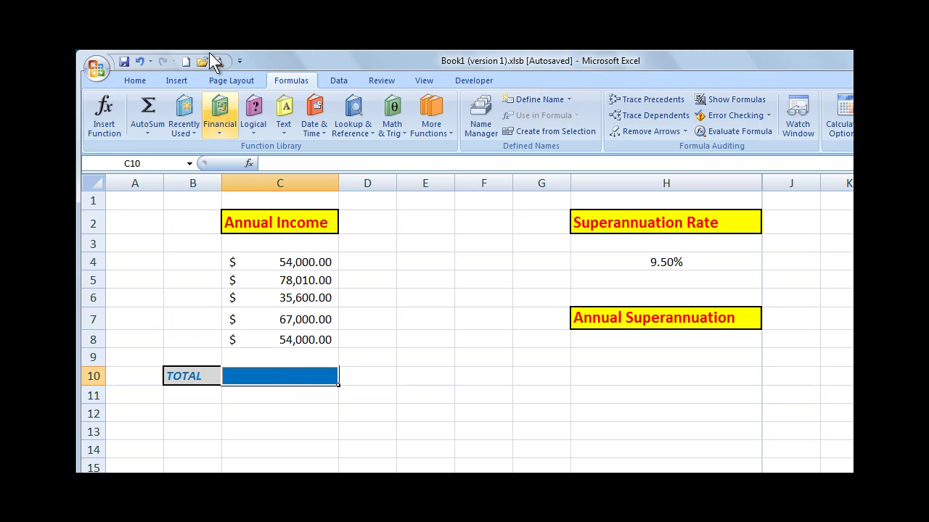
{"action": "left_click", "coordinate": [134, 80]}
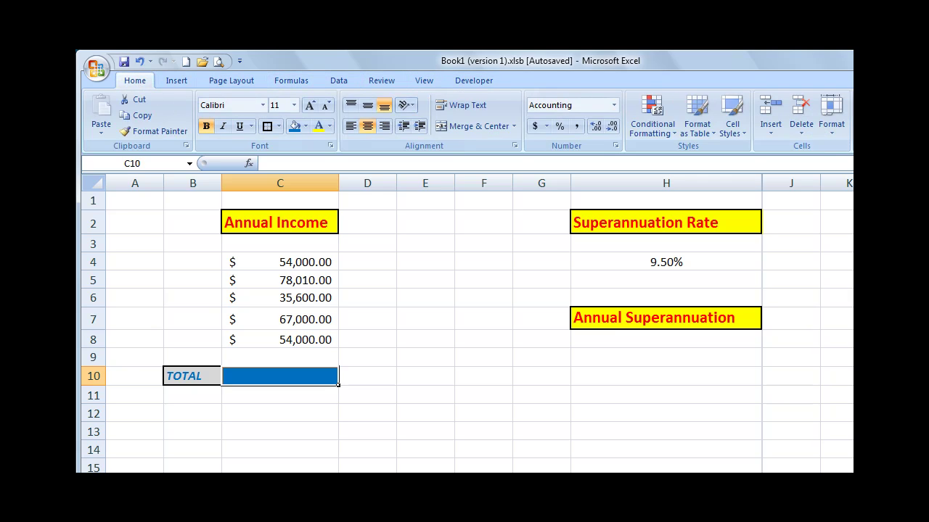
{"action": "key", "text": "alt+equal"}
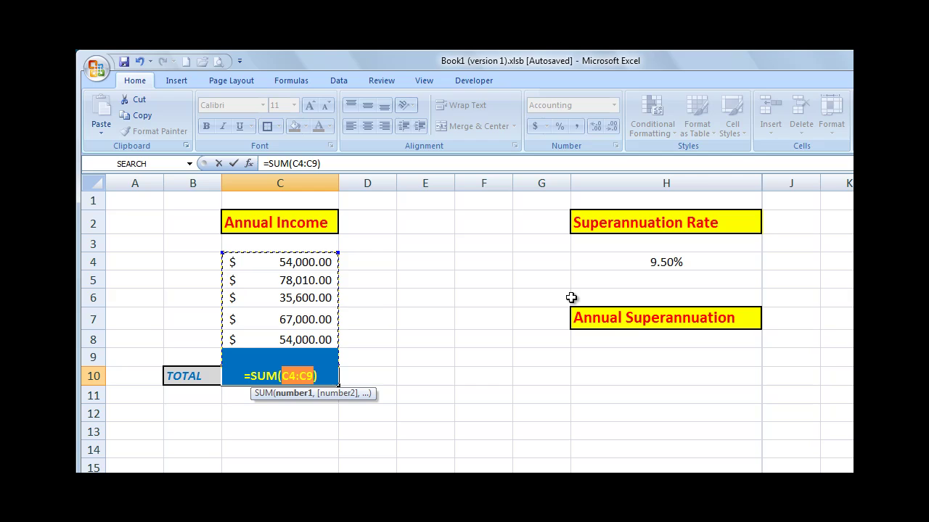
{"action": "key", "text": "Return"}
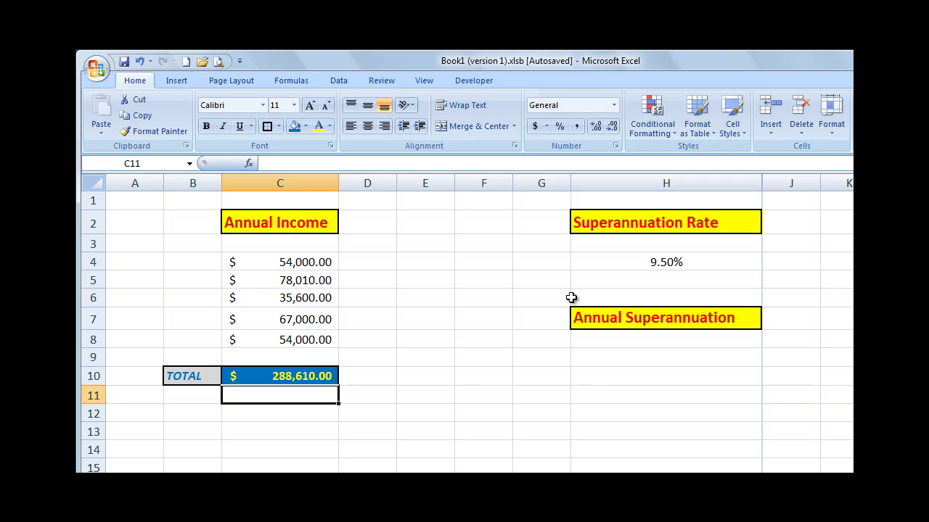
{"action": "left_click", "coordinate": [293, 376]}
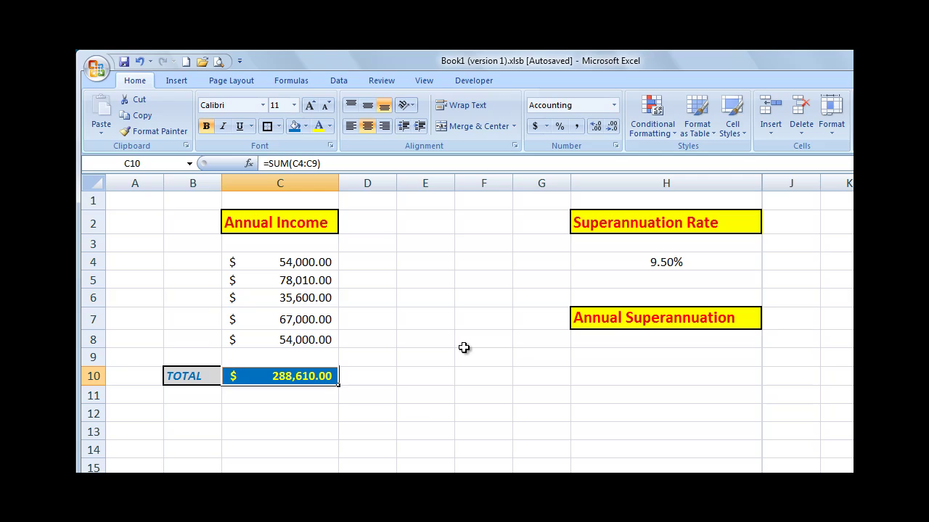
{"action": "key", "text": "Delete"}
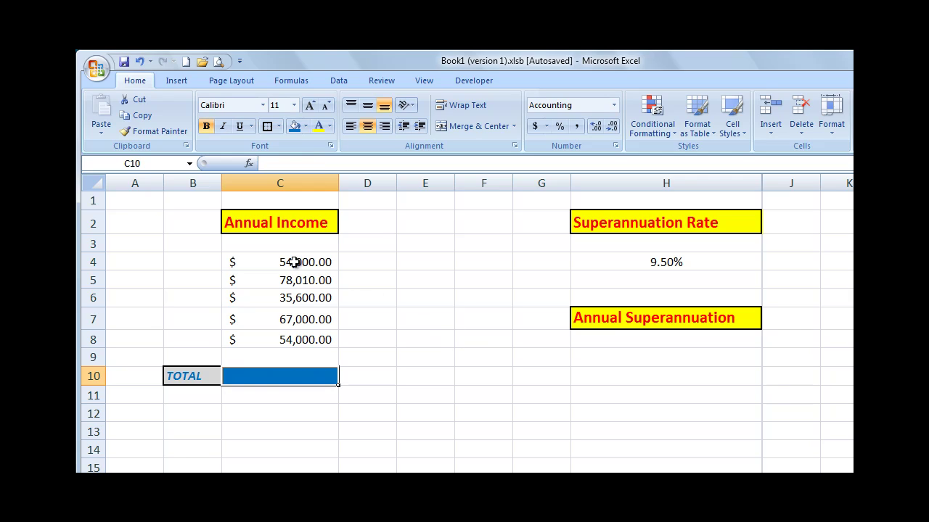
Define the name salaries for the annual income figures in C4:C8.
{"action": "left_click_drag", "start_coordinate": [294, 263], "coordinate": [295, 334]}
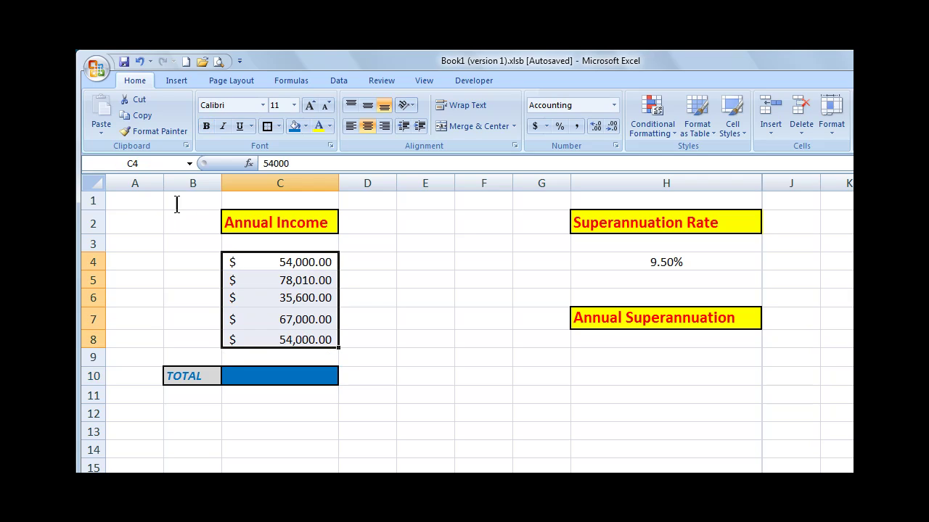
{"action": "left_click", "coordinate": [144, 162]}
{"action": "type", "text": "salaries"}
{"action": "key", "text": "Return"}
Enter =sum(salaries) in the TOTAL cell C10 and check the resulting formula.
{"action": "left_click", "coordinate": [263, 374]}
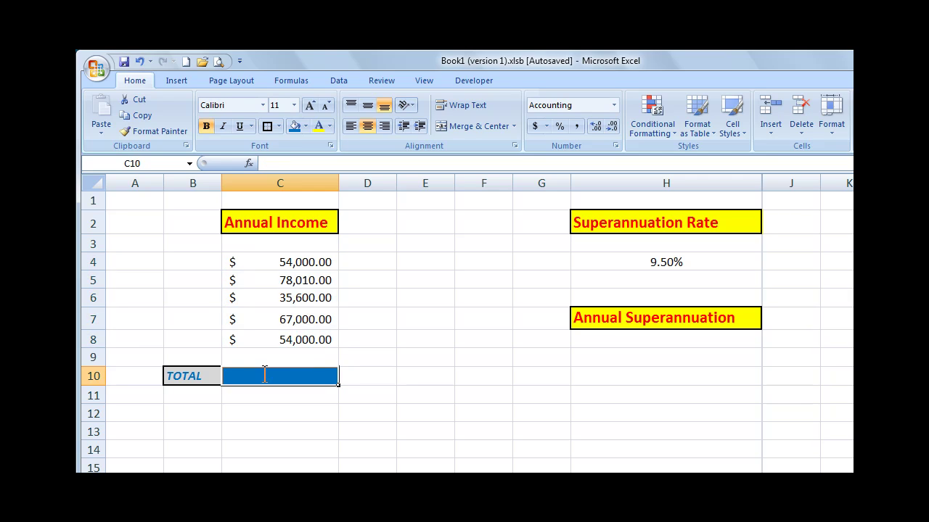
{"action": "type", "text": "=sum("}
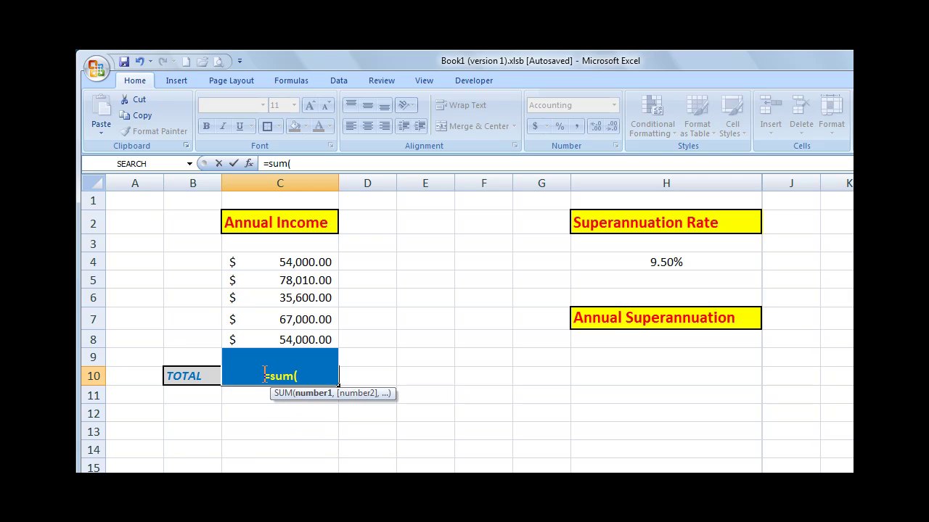
{"action": "type", "text": "sa"}
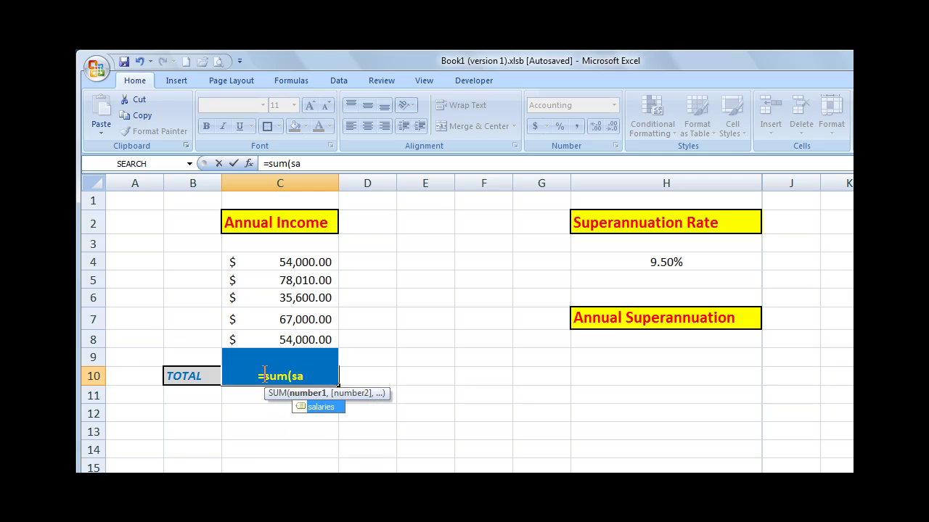
{"action": "type", "text": "laries"}
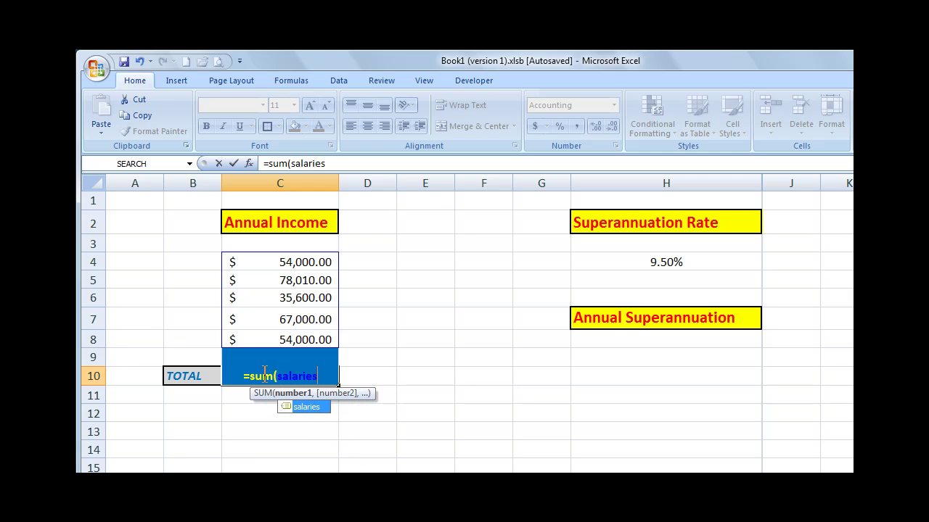
{"action": "type", "text": ")"}
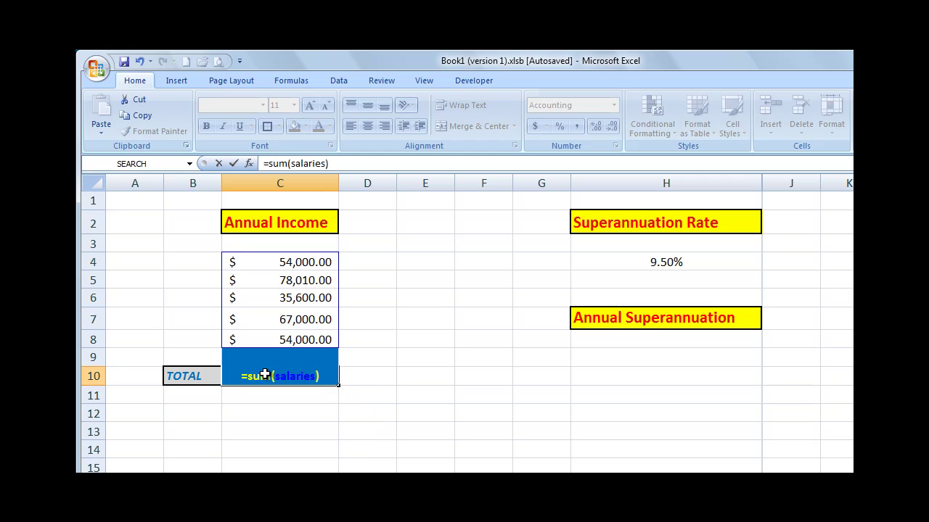
{"action": "key", "text": "Return"}
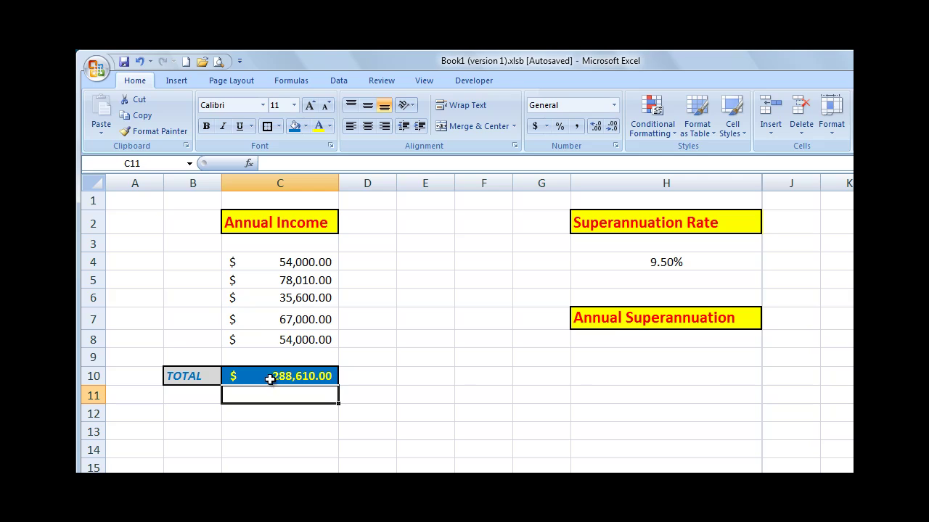
{"action": "left_click", "coordinate": [270, 383]}
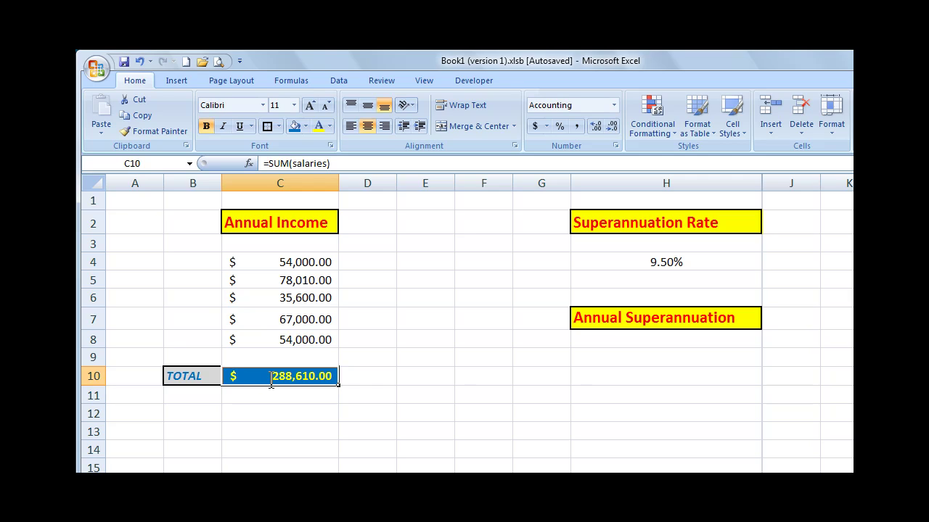
Define the name Super_rate for the superannuation rate in cell H4.
{"action": "left_click", "coordinate": [674, 262]}
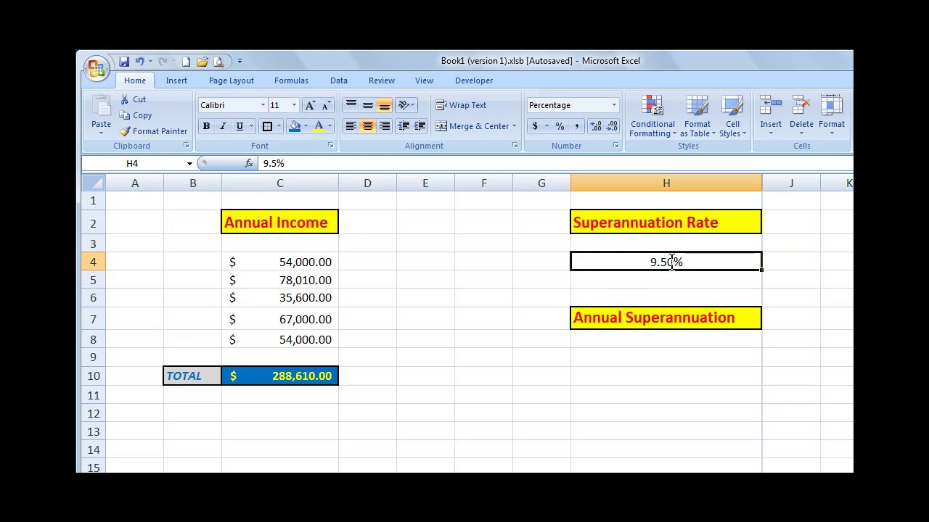
{"action": "left_click", "coordinate": [168, 163]}
{"action": "type", "text": "Super_rate"}
{"action": "key", "text": "Return"}
Calculate the annual superannuation in H9 with the formula =sum(salaries)*Super_rate.
{"action": "left_click", "coordinate": [648, 357]}
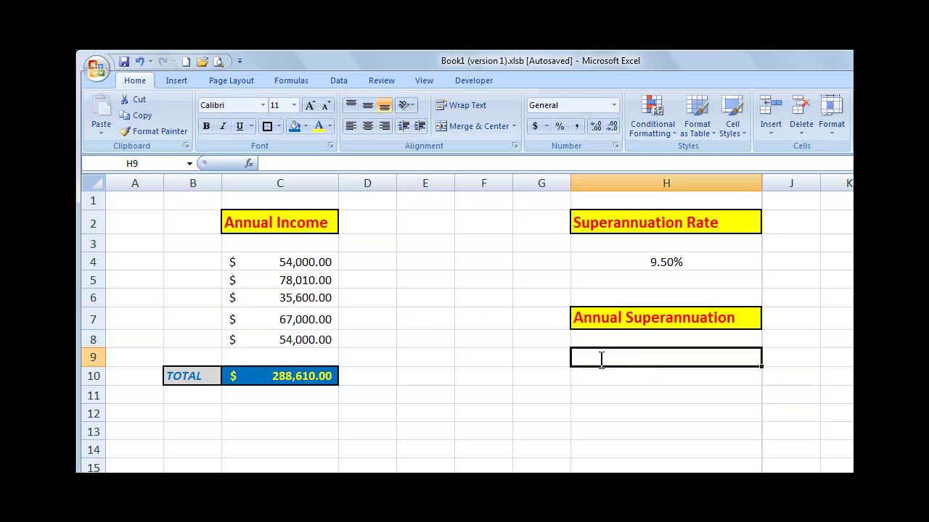
{"action": "type", "text": "=sum"}
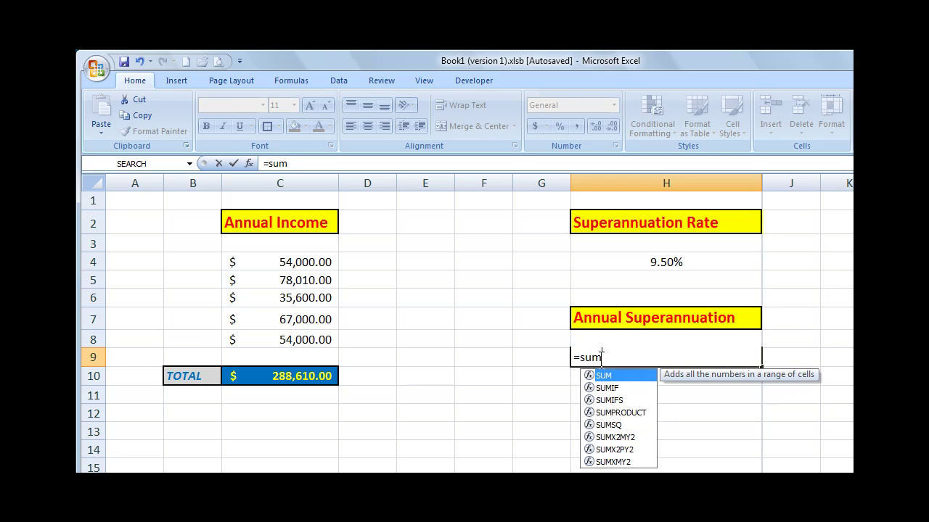
{"action": "type", "text": "(sala"}
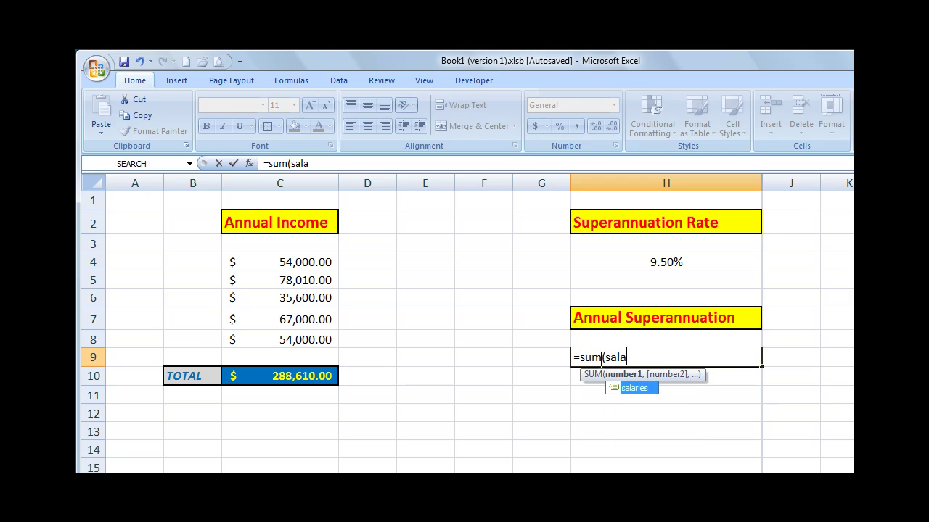
{"action": "type", "text": "ries"}
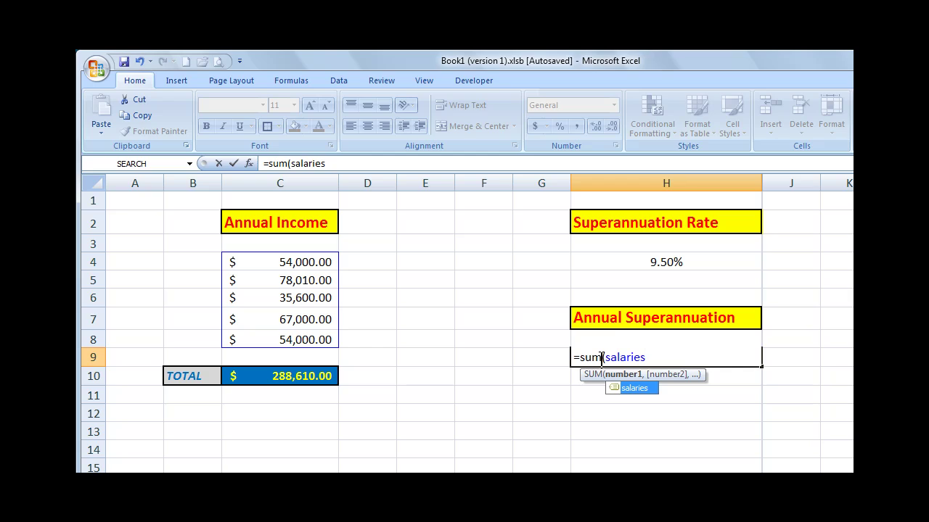
{"action": "type", "text": ")"}
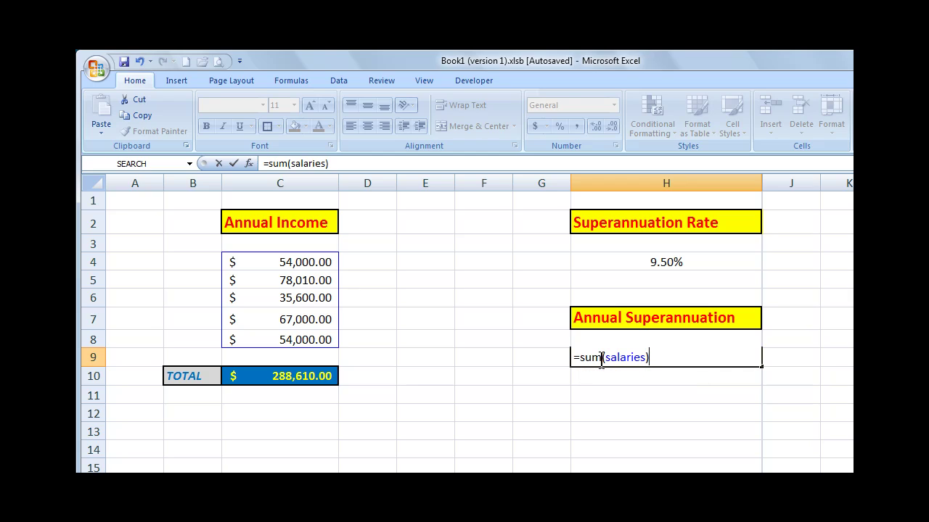
{"action": "type", "text": "*Su"}
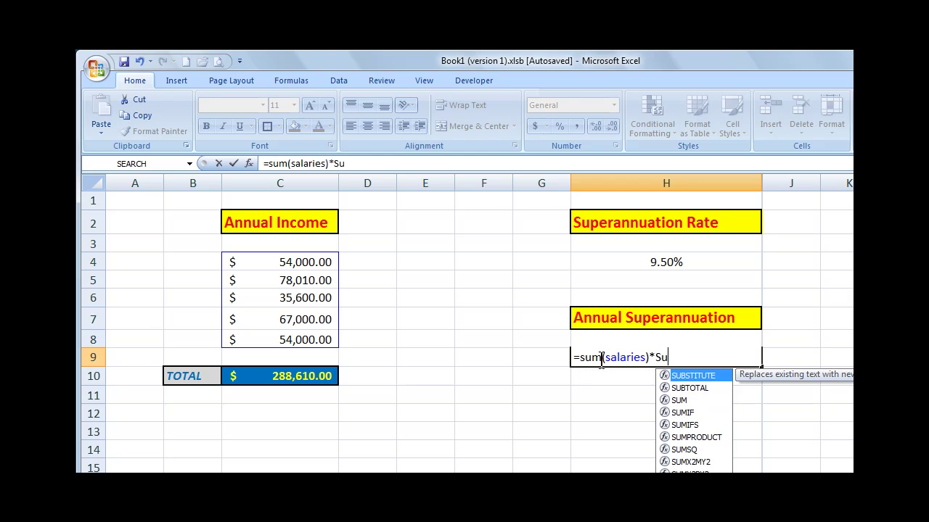
{"action": "type", "text": "per_"}
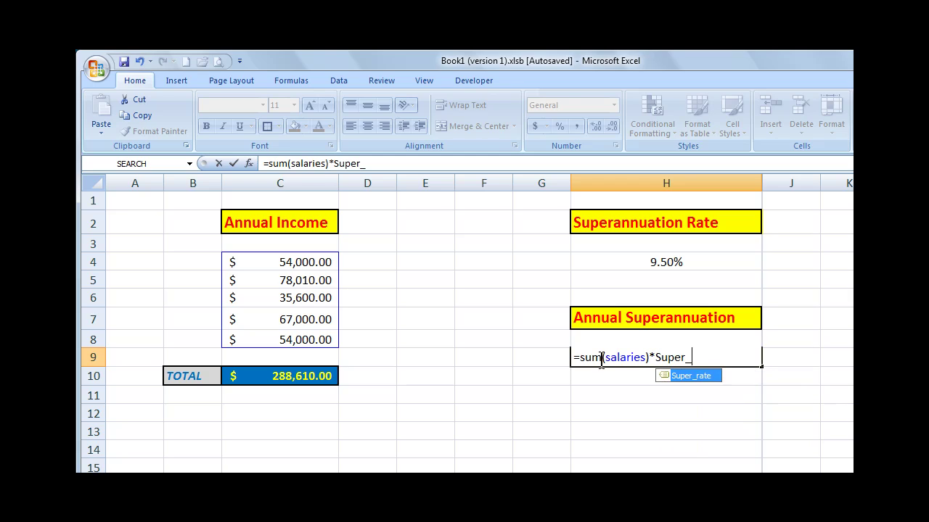
{"action": "type", "text": "rate"}
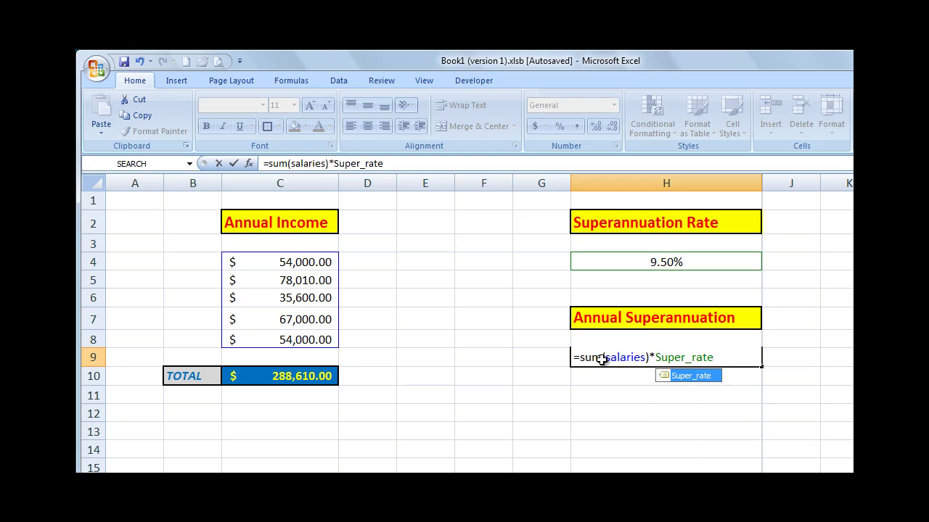
{"action": "key", "text": "Return"}
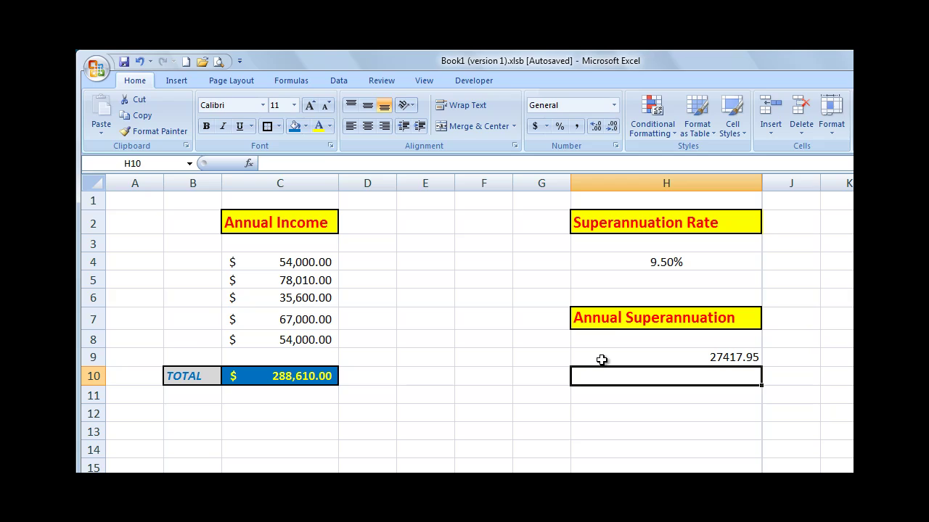
Apply the Accounting dollar format to the annual superannuation cell H9.
{"action": "left_click", "coordinate": [600, 359]}
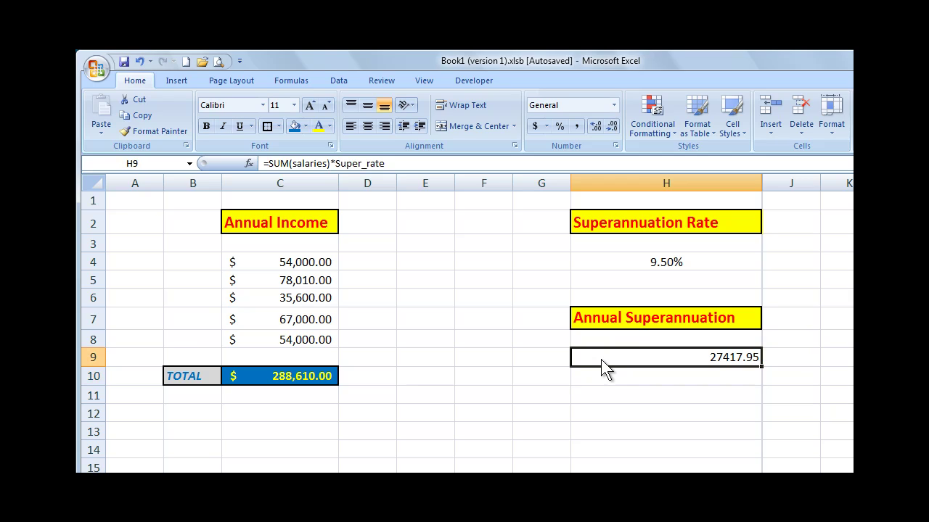
{"action": "left_click", "coordinate": [532, 125]}
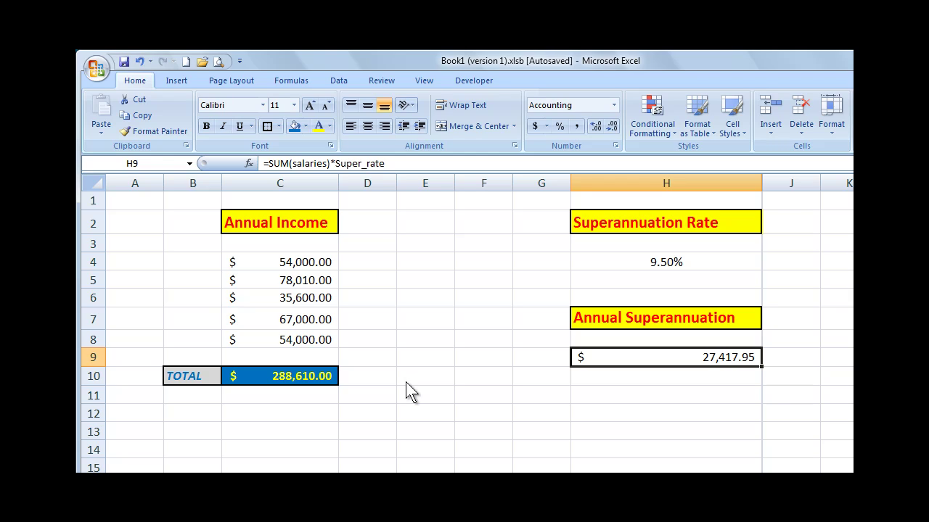
Review the workbook's defined names and the ranges they refer to in the Name Manager, and close it.
{"action": "left_click", "coordinate": [291, 81]}
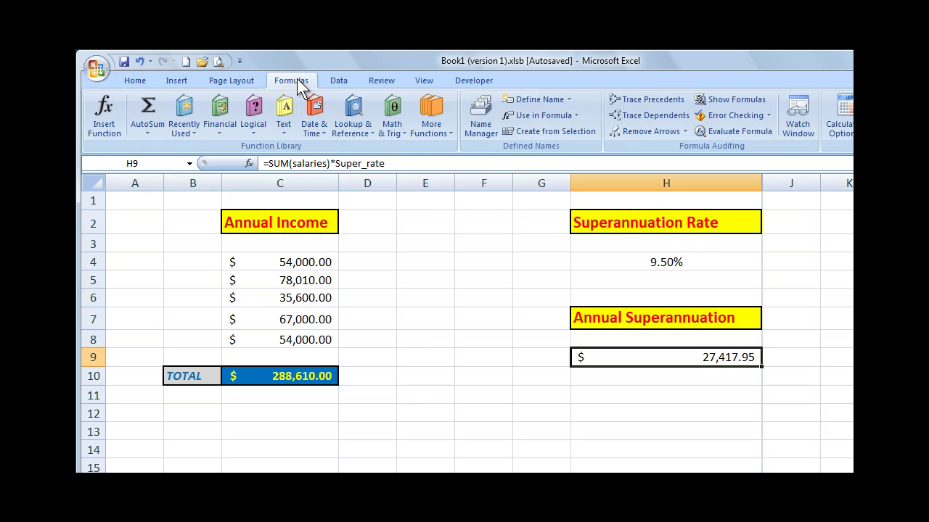
{"action": "left_click", "coordinate": [481, 115]}
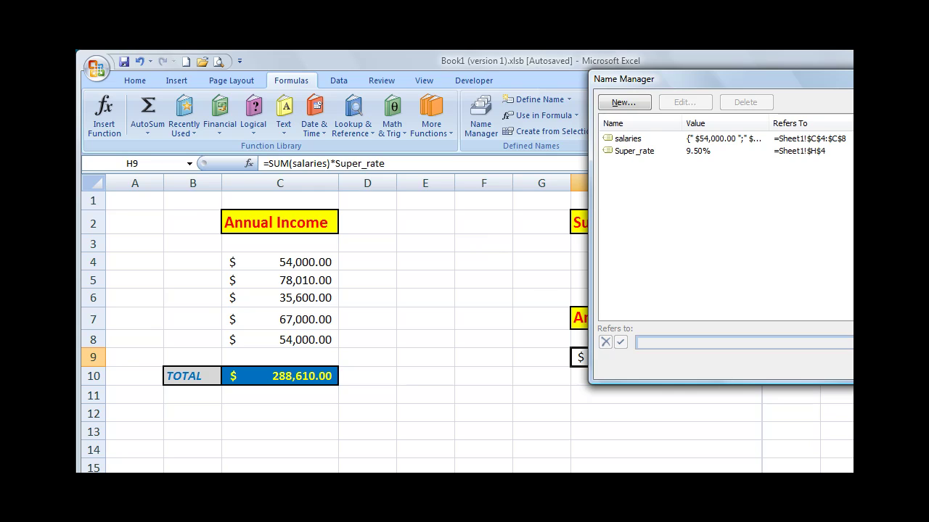
{"action": "key", "text": "Escape"}
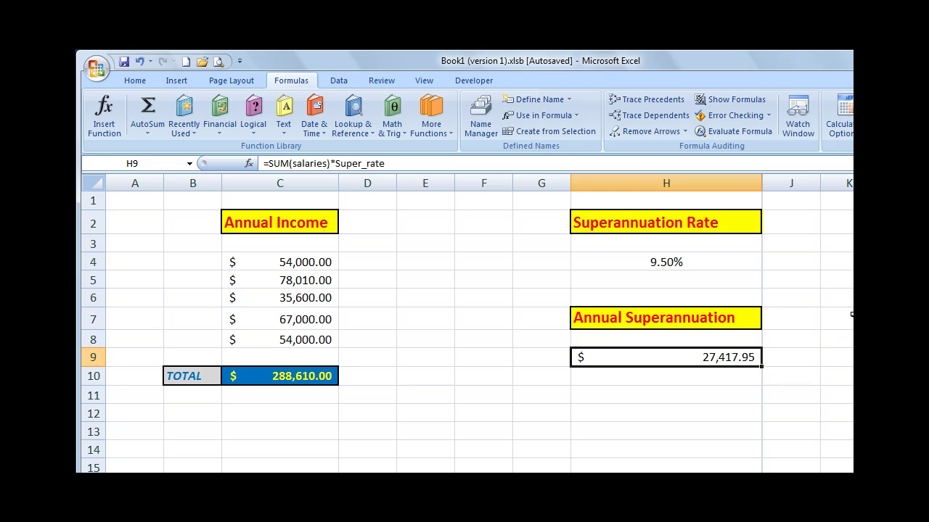
Clear cell H9 and start a new formula there, =(sum(salaries), inserting salaries from the workbook's defined names.
{"action": "key", "text": "Delete"}
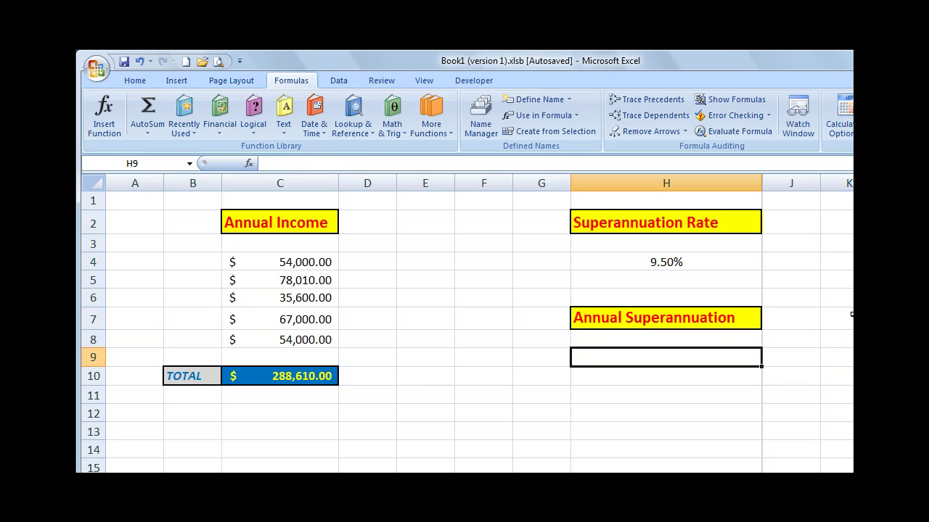
{"action": "double_click", "coordinate": [610, 357]}
{"action": "type", "text": "="}
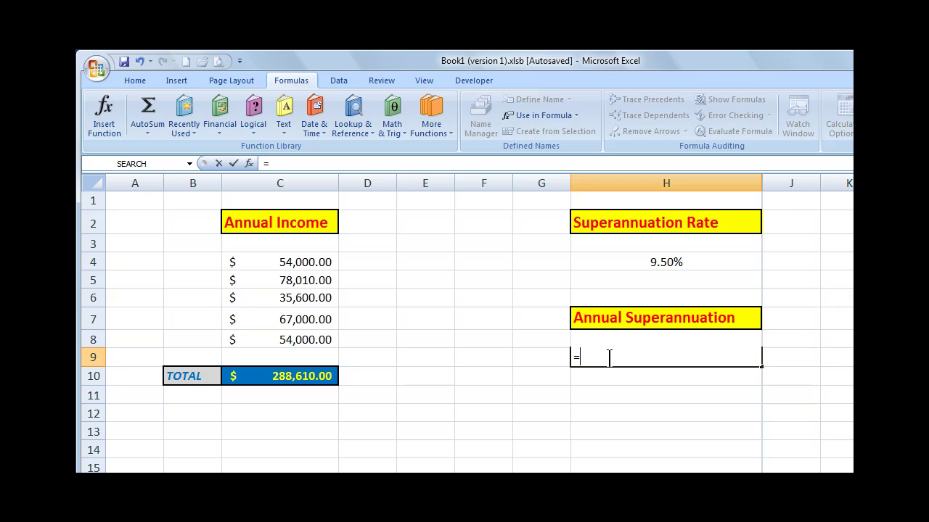
{"action": "type", "text": "("}
{"action": "type", "text": "su"}
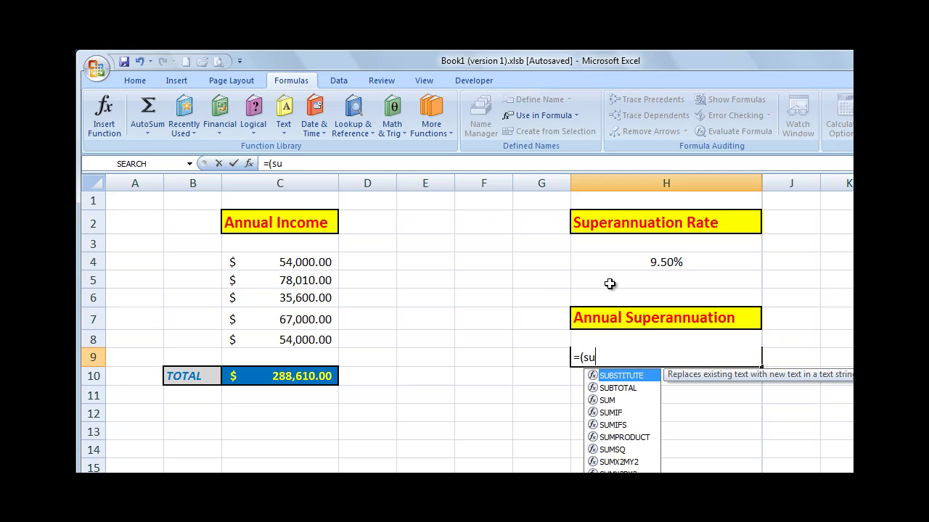
{"action": "type", "text": "m"}
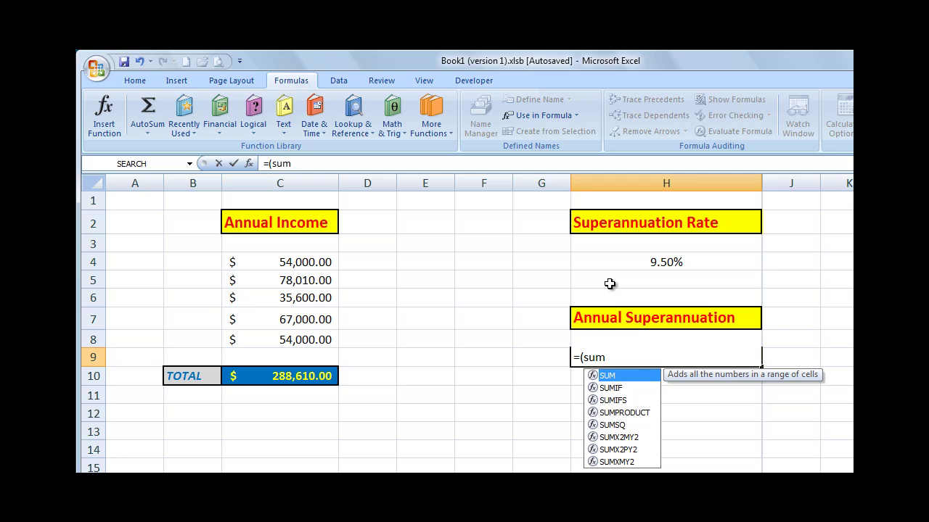
{"action": "type", "text": "("}
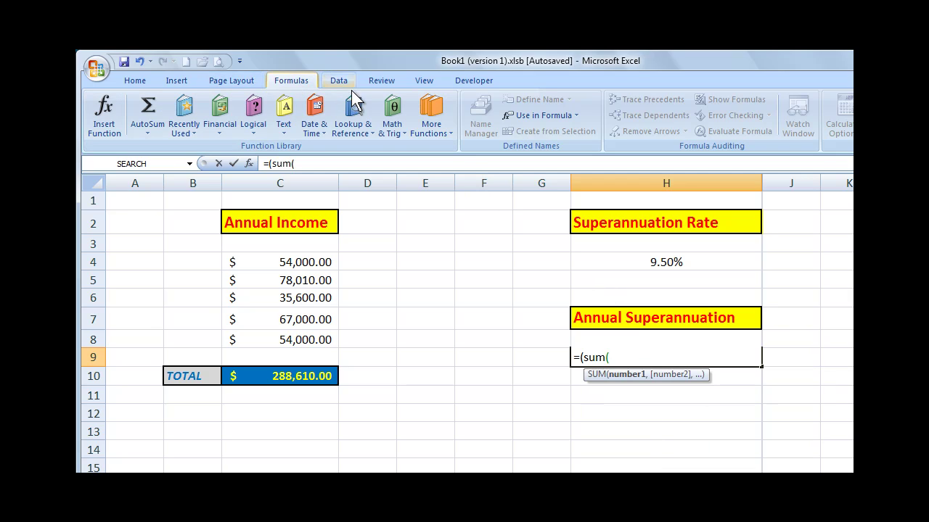
{"action": "left_click", "coordinate": [533, 116]}
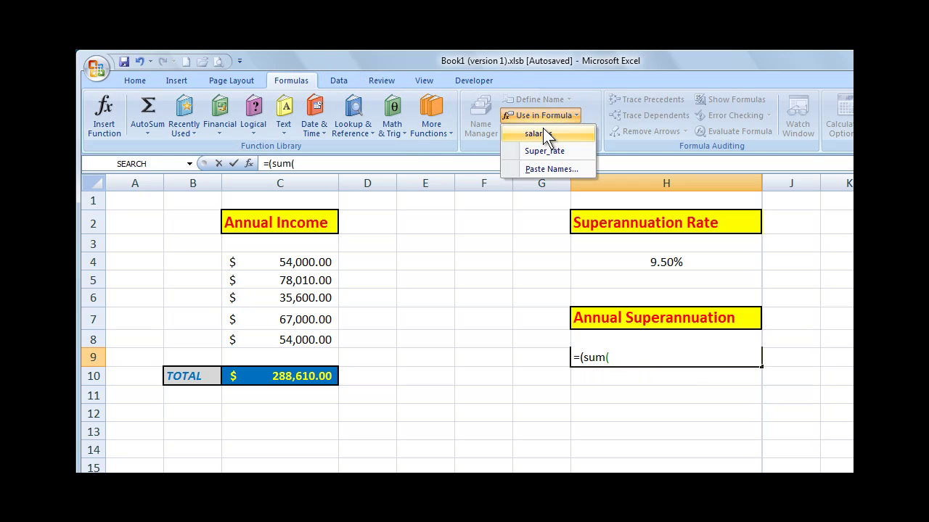
{"action": "left_click", "coordinate": [542, 132]}
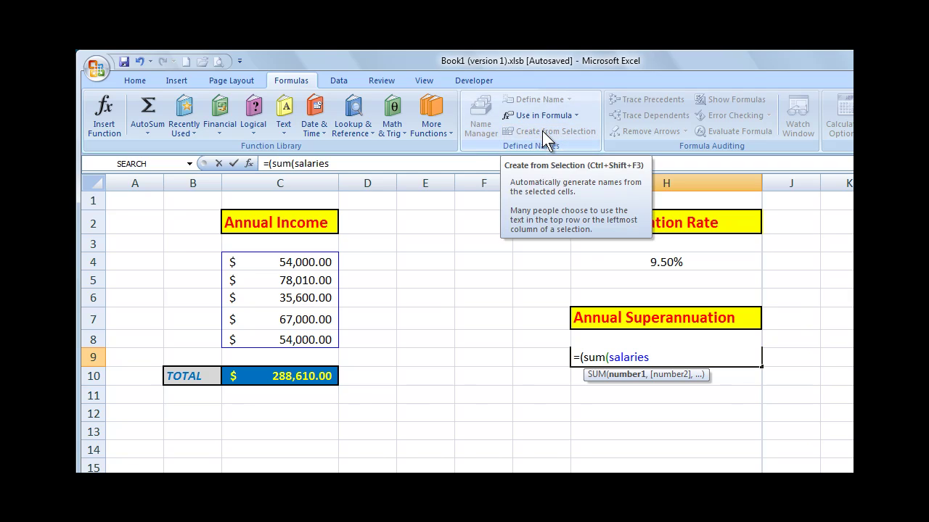
{"action": "type", "text": ")"}
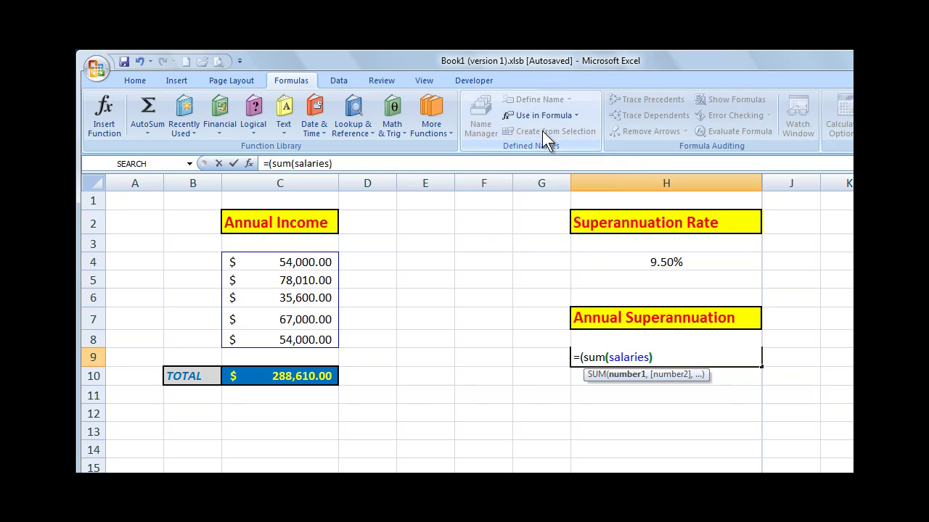
Complete the H9 formula by multiplying the sum by the inserted defined name Super_rate, giving =(sum(salaries)*Super_rate).
{"action": "type", "text": "*"}
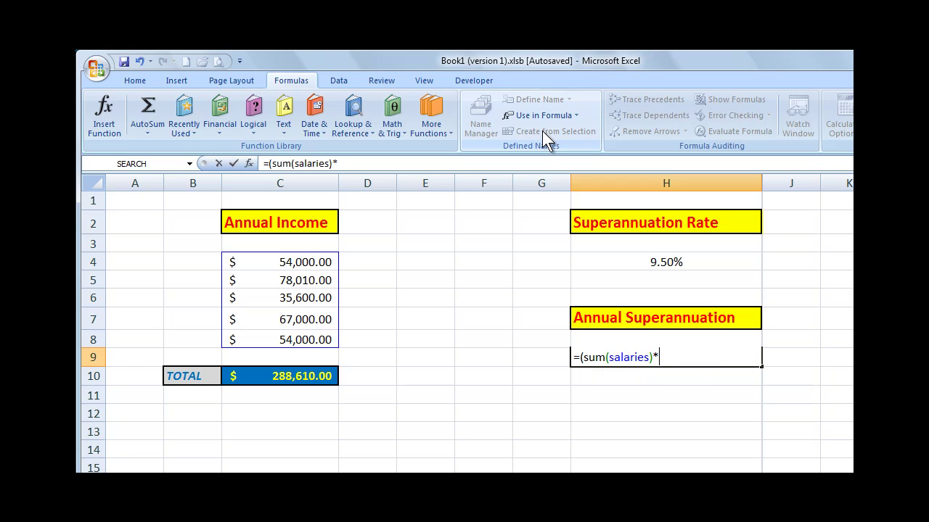
{"action": "left_click", "coordinate": [531, 116]}
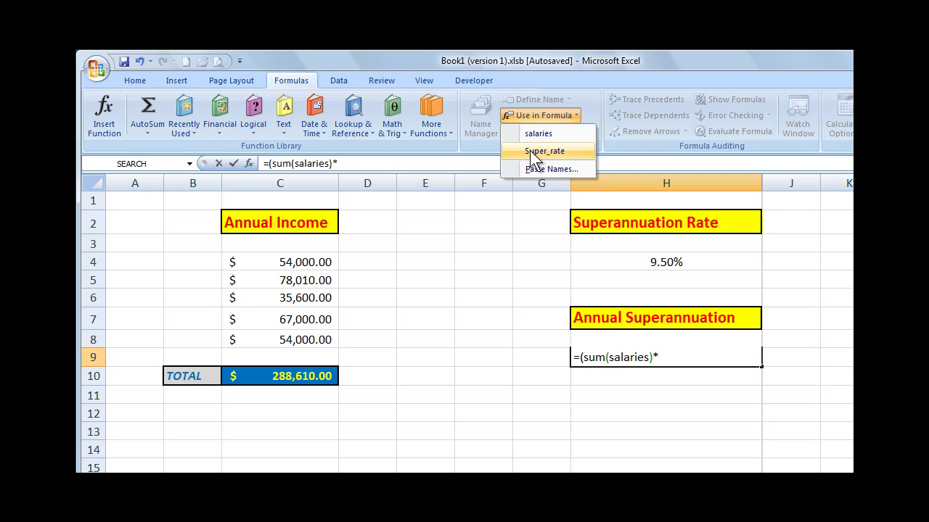
{"action": "left_click", "coordinate": [529, 150]}
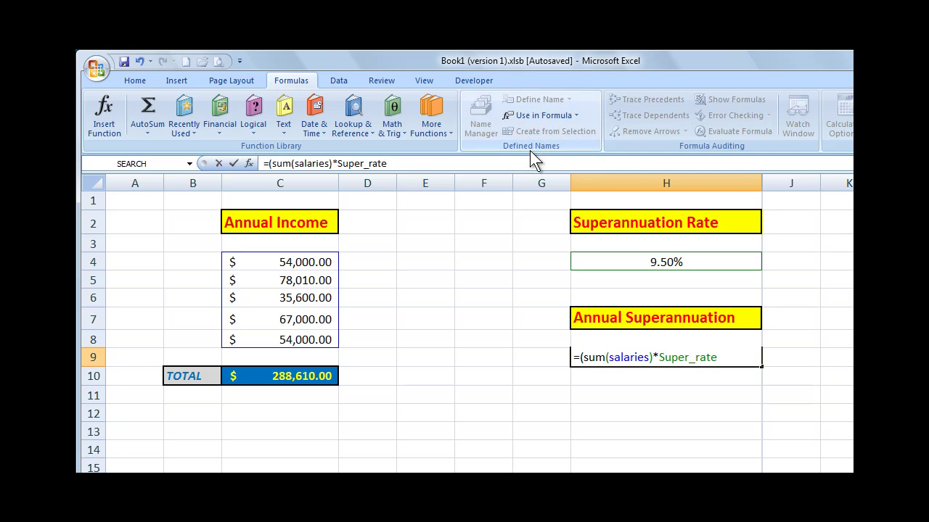
{"action": "type", "text": ")"}
{"action": "key", "text": "Return"}
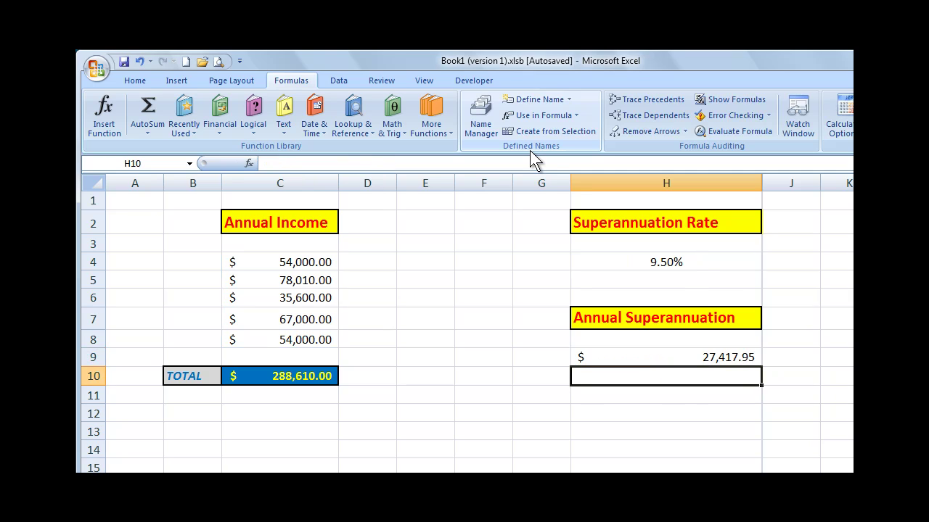